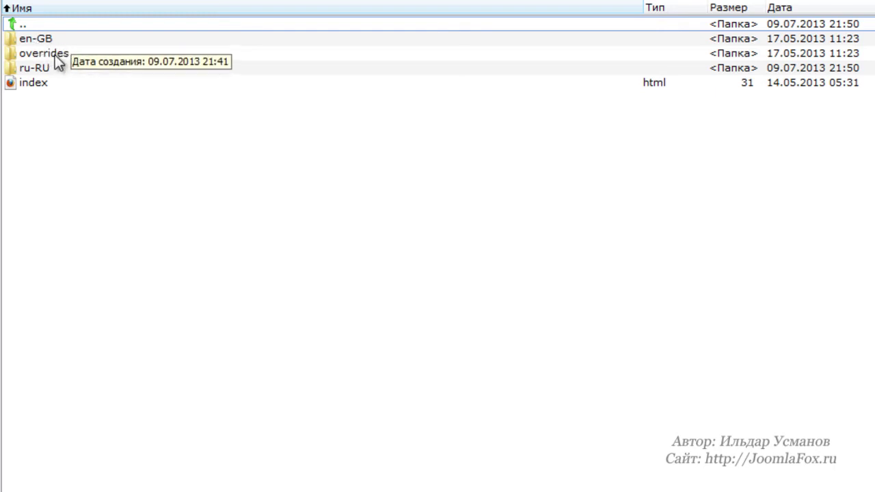
# Look through the language files in the en-GB folder, and return to the parent language folder.
pyautogui.press('Down')
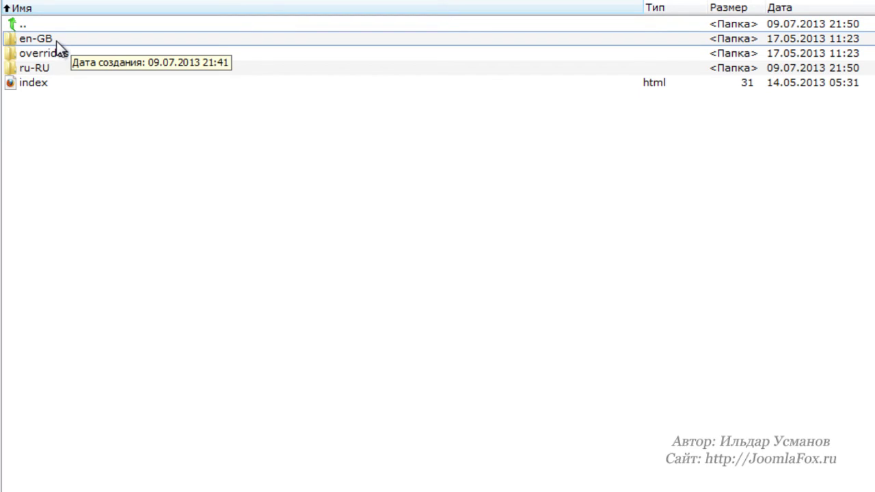
pyautogui.doubleClick(57, 42)
pyautogui.scroll(-12, 161, 79)
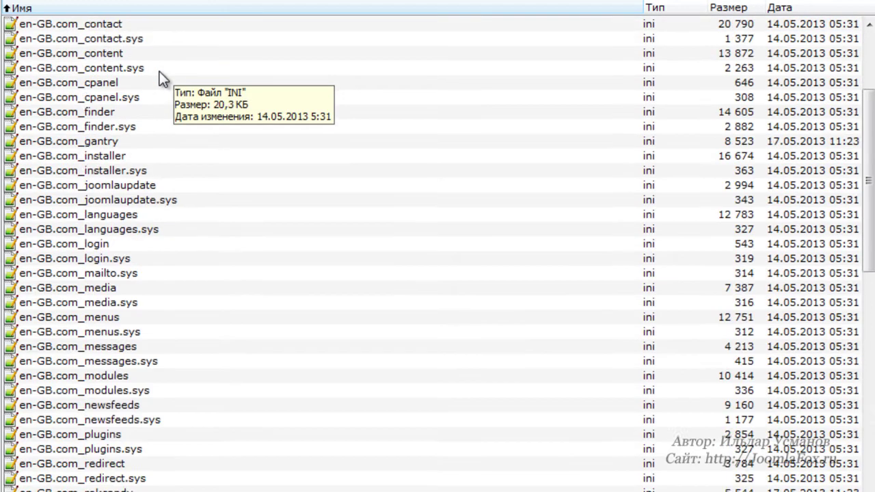
pyautogui.scroll(-19, 159, 71)
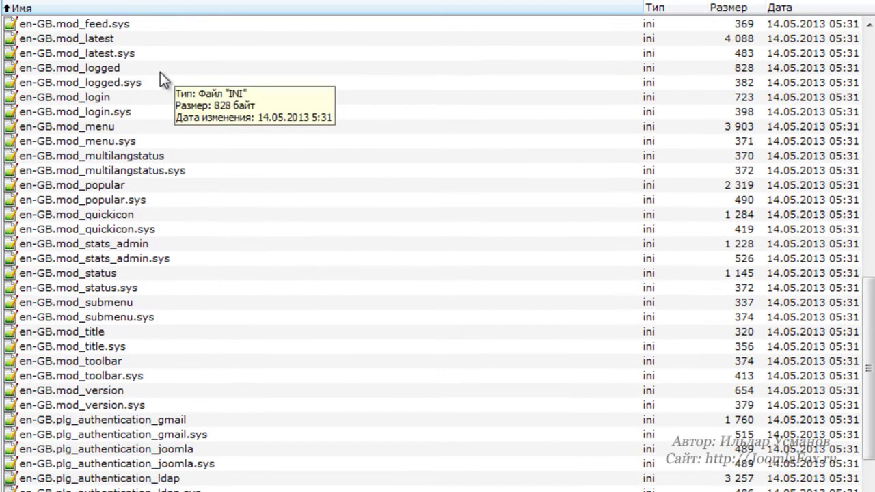
pyautogui.scroll(-17, 160, 72)
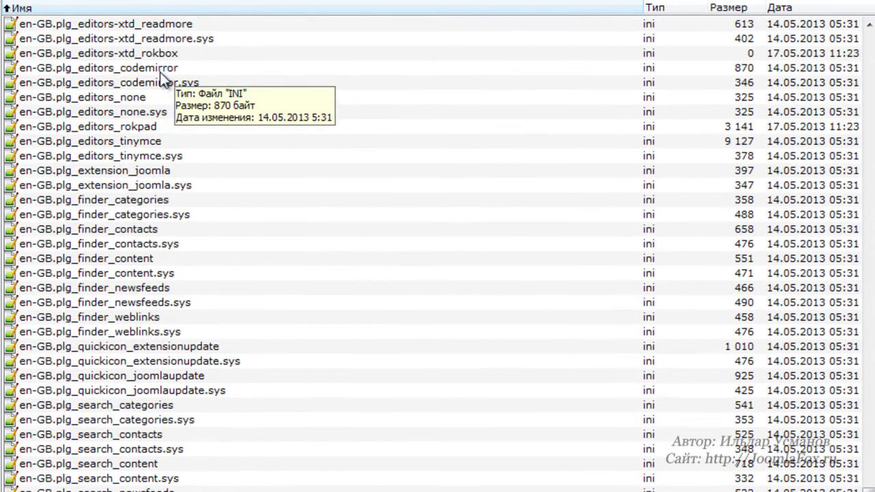
pyautogui.scroll(20, 437, 253)
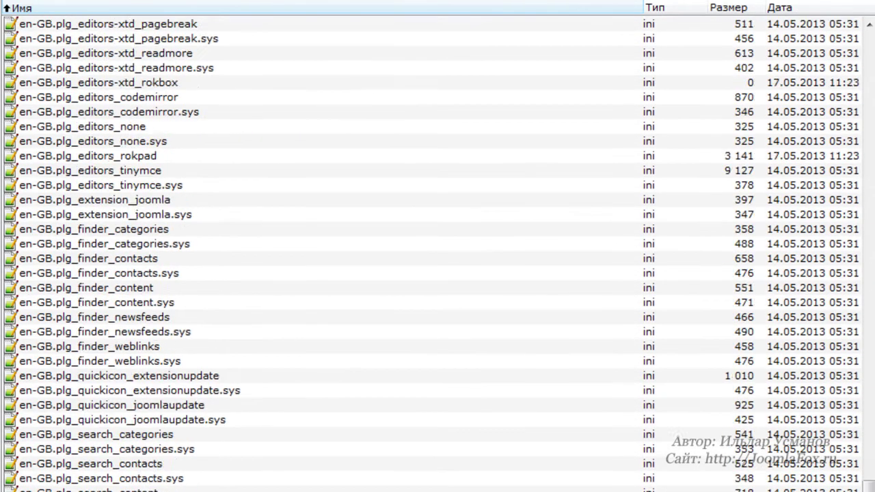
pyautogui.scroll(17, 438, 253)
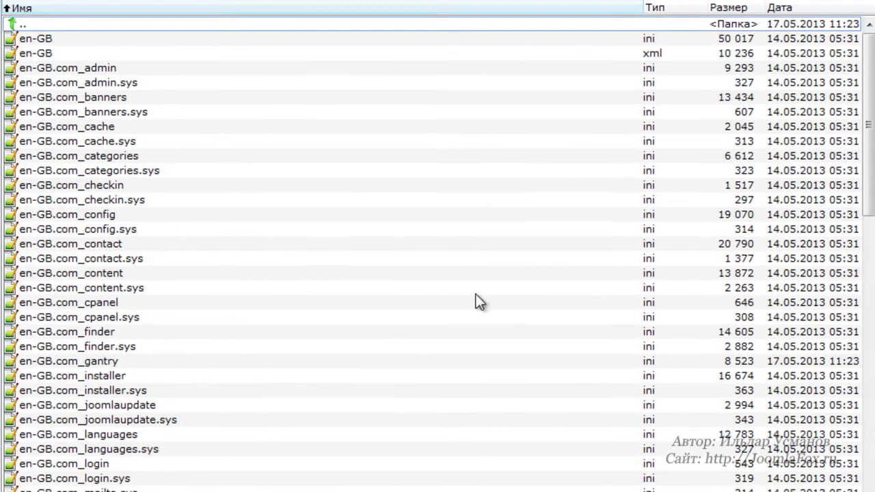
pyautogui.doubleClick(128, 25)
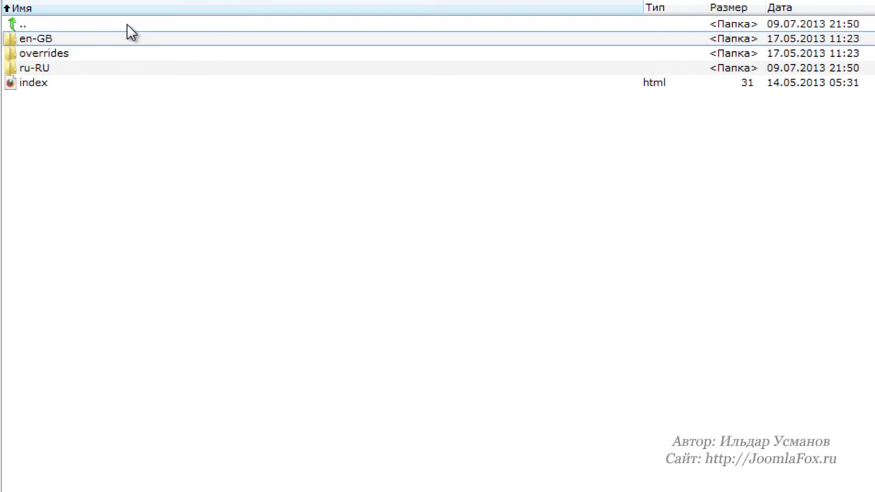
# Open the ru-RU folder and look through its Russian language files.
pyautogui.doubleClick(44, 67)
pyautogui.scroll(-9, 160, 151)
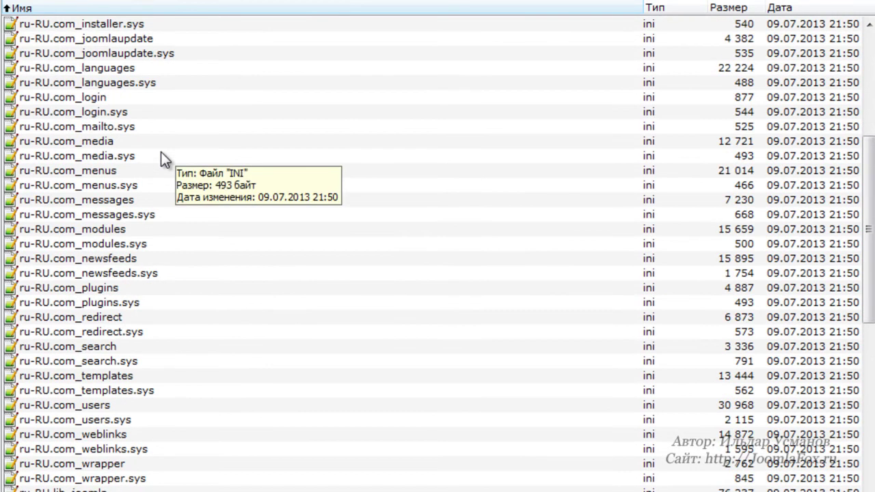
pyautogui.scroll(-10, 161, 152)
pyautogui.scroll(7, 161, 151)
pyautogui.scroll(13, 160, 152)
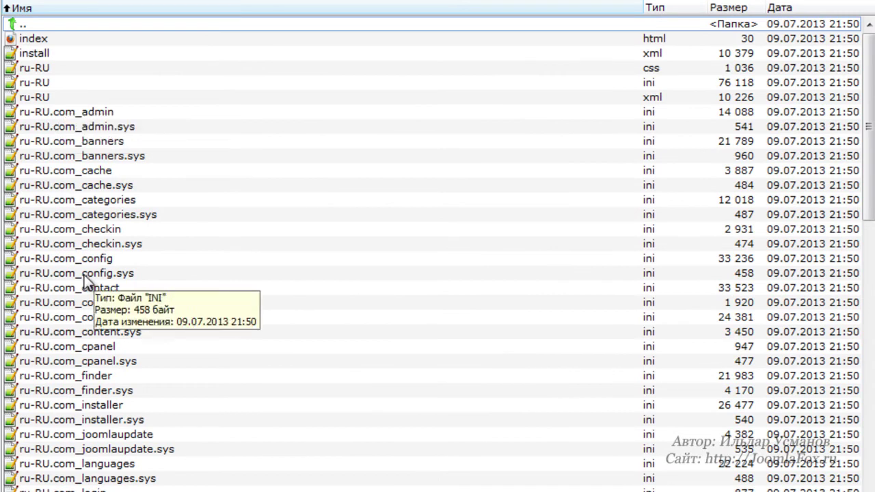
# Open ru-RU.com_checkin.sys.ini, examine the encoding note in its header comments, and close the file.
pyautogui.doubleClick(96, 243)
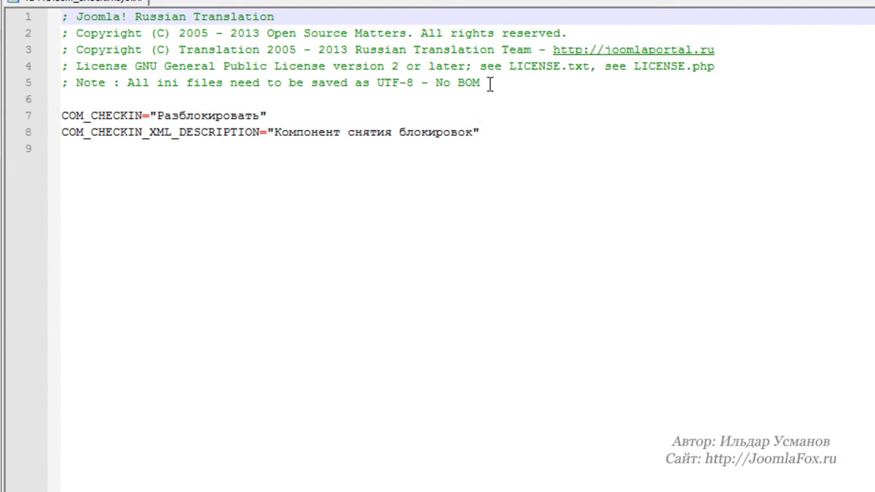
pyautogui.moveTo(487, 83); pyautogui.dragTo(56, 91)
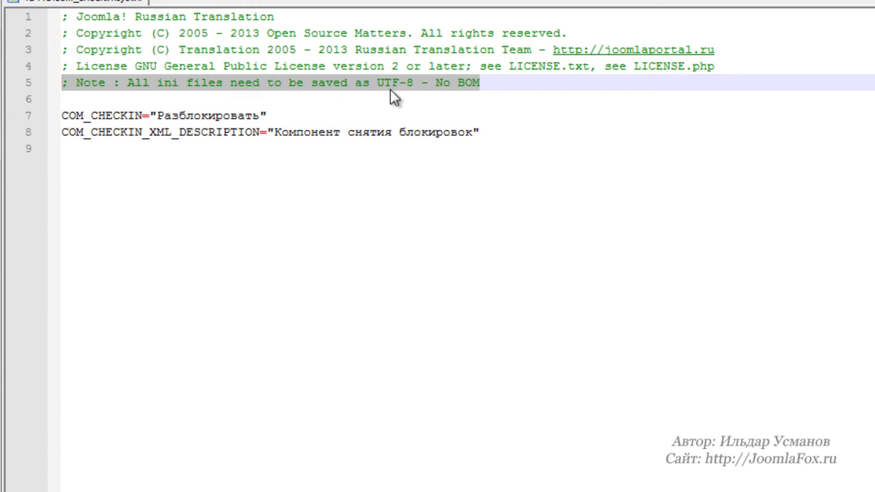
pyautogui.click(478, 84)
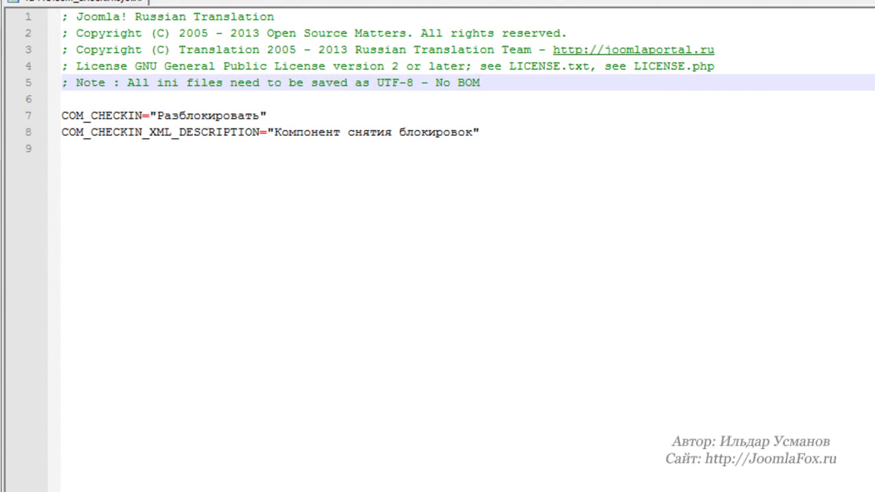
pyautogui.hotkey('alt', 'F4')
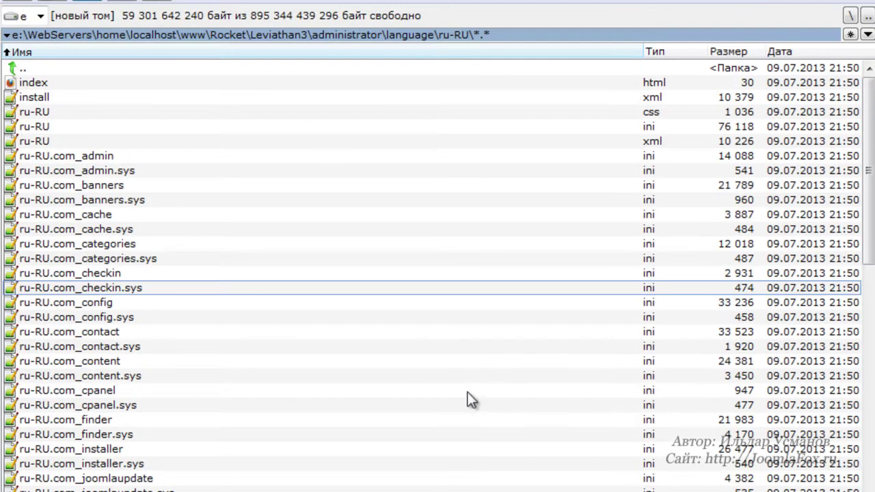
# Go up from the administrator's ru-RU folder to the Leviathan3 site root folder.
pyautogui.click(68, 68)
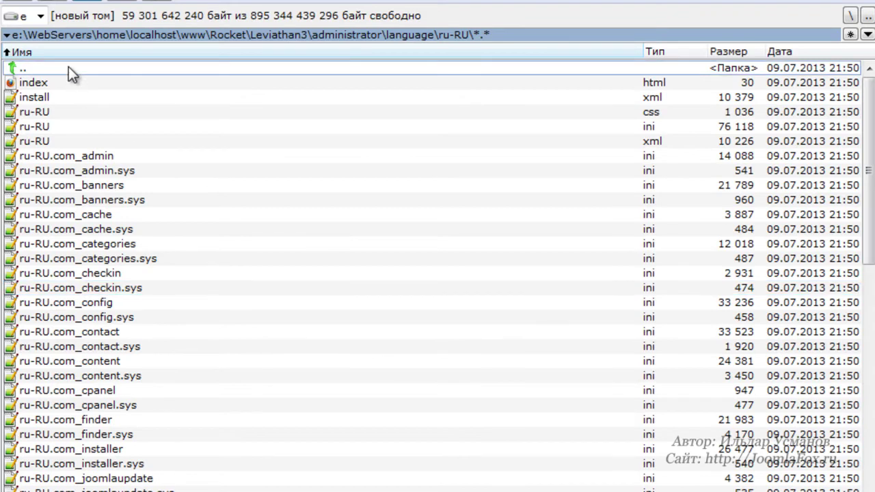
pyautogui.doubleClick(69, 67)
pyautogui.doubleClick(69, 67)
pyautogui.doubleClick(69, 68)
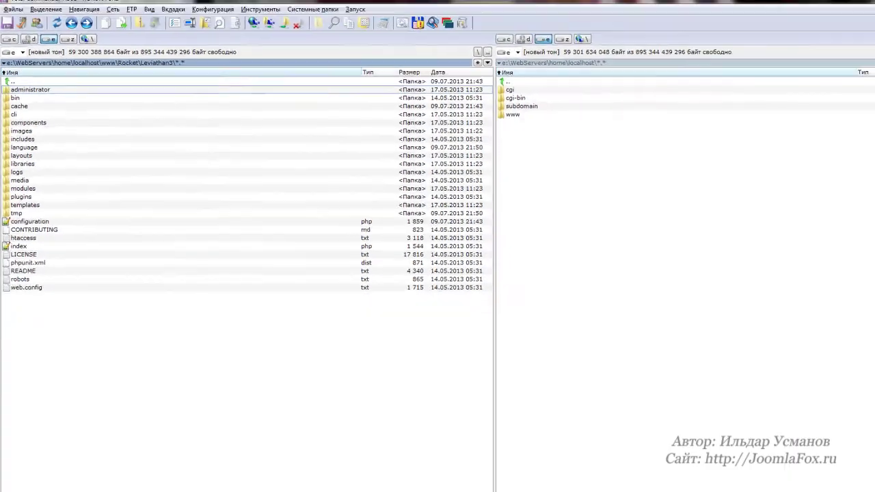
# Switch to Firefox and examine the Leviathan home page for untranslated interface labels.
pyautogui.hotkey('alt', 'Tab')
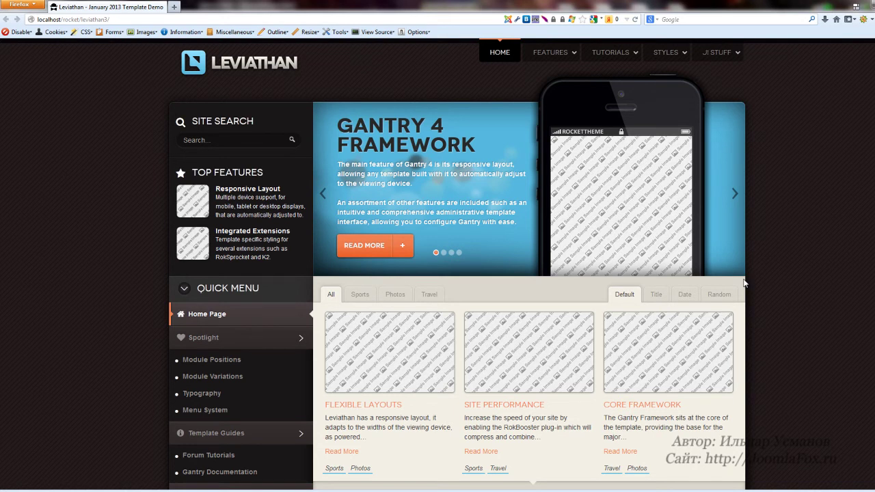
pyautogui.scroll(-2, 744, 283)
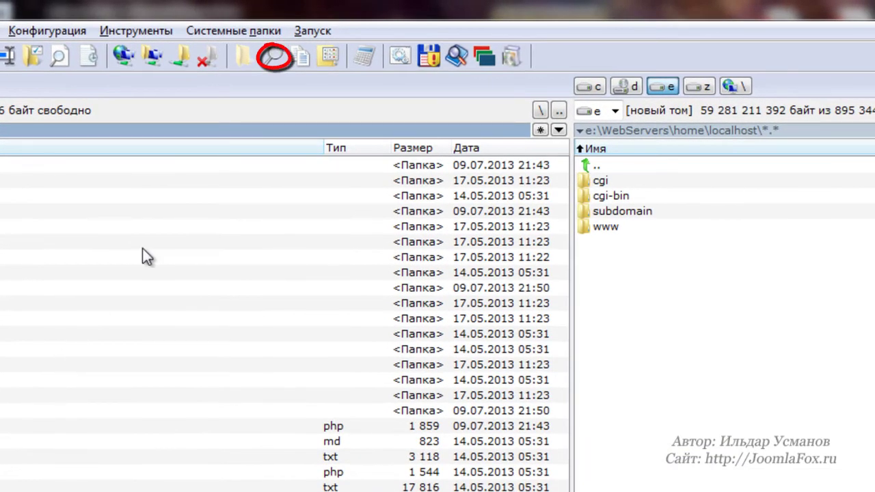
# Search the Leviathan3 folder in Total Commander for files named en-GB that contain the text random.
pyautogui.click(273, 57)
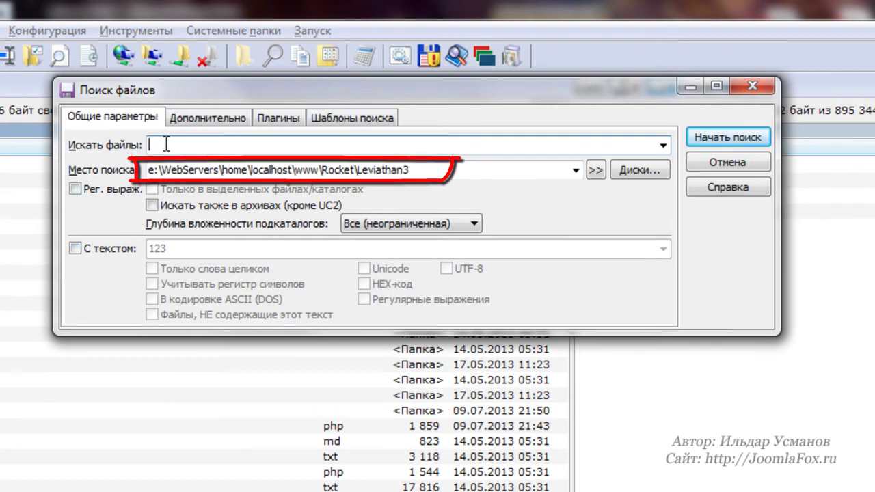
pyautogui.write('e')
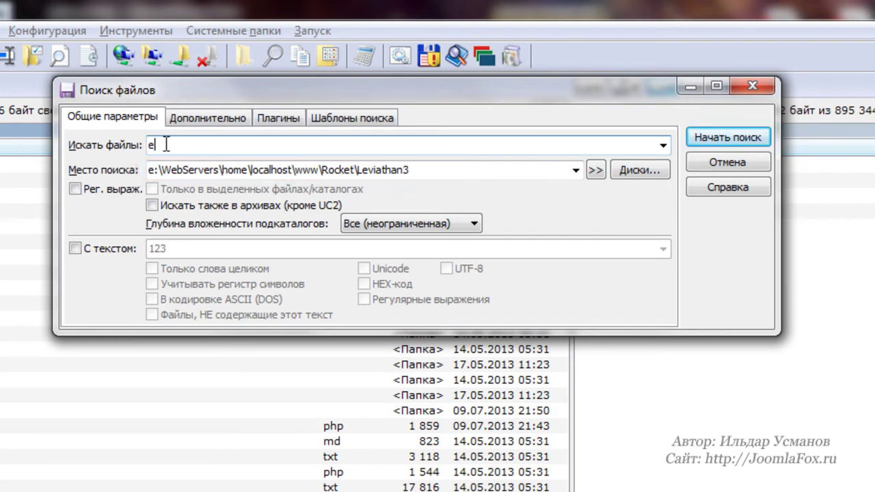
pyautogui.write('n-GB')
pyautogui.click(76, 249)
pyautogui.write('random')
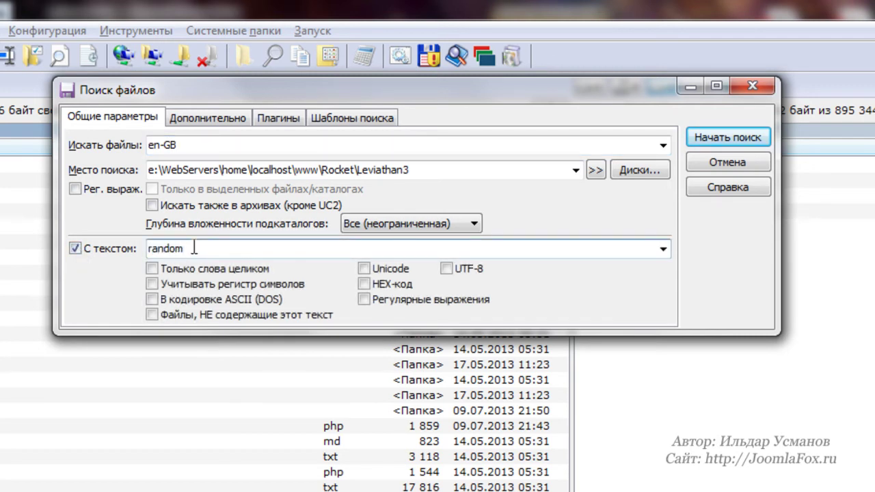
pyautogui.click(723, 131)
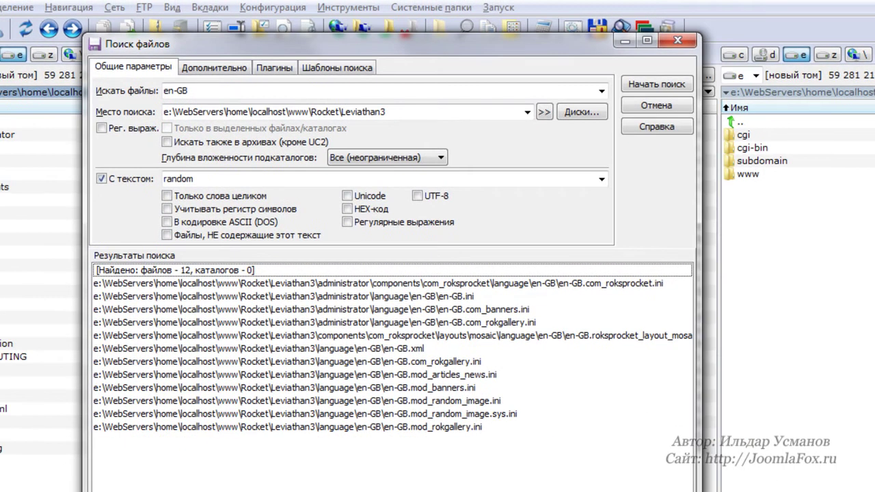
# Widen the file search window to read the full paths, and go to the found file en-GB.roksprocket_layout_mosaic.ini.
pyautogui.moveTo(700, 273); pyautogui.dragTo(867, 274)
pyautogui.press('End')
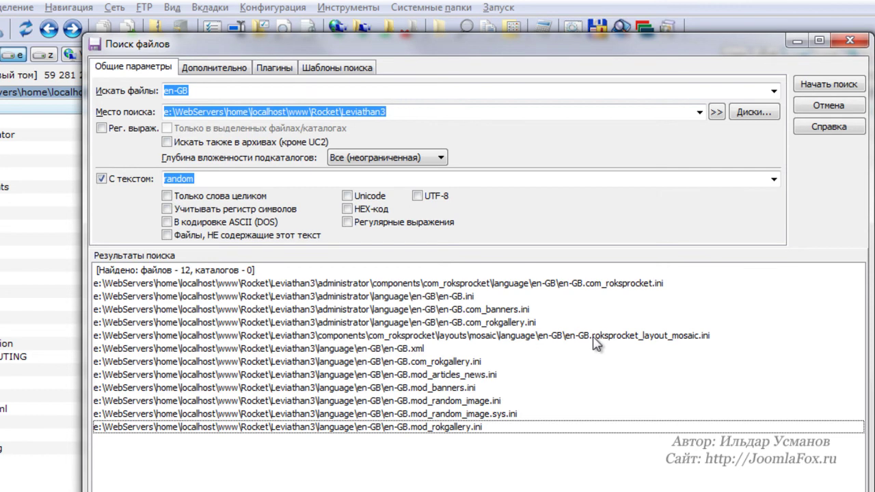
pyautogui.click(628, 336)
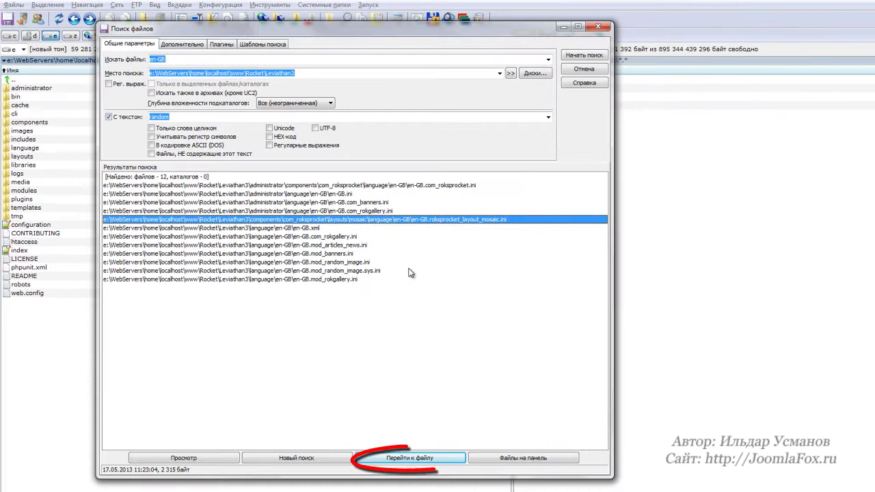
pyautogui.click(410, 455)
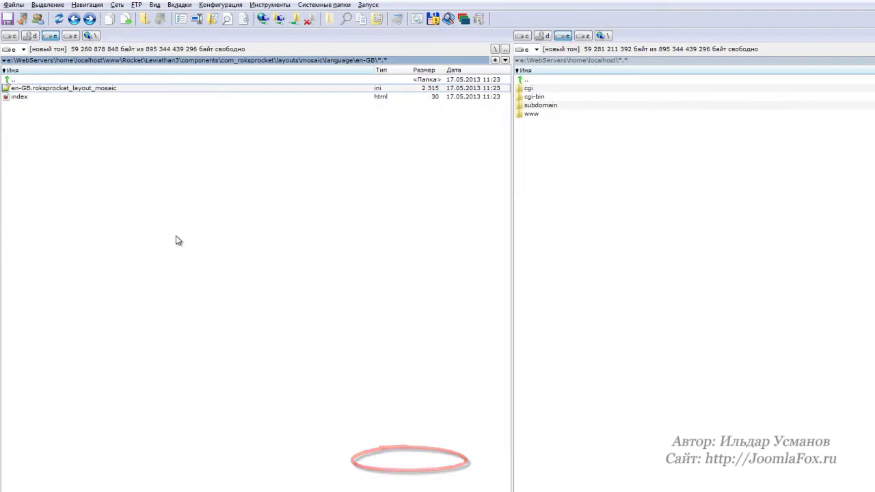
# Create a folder named ru-RU in the mosaic layout's language folder.
pyautogui.doubleClick(28, 80)
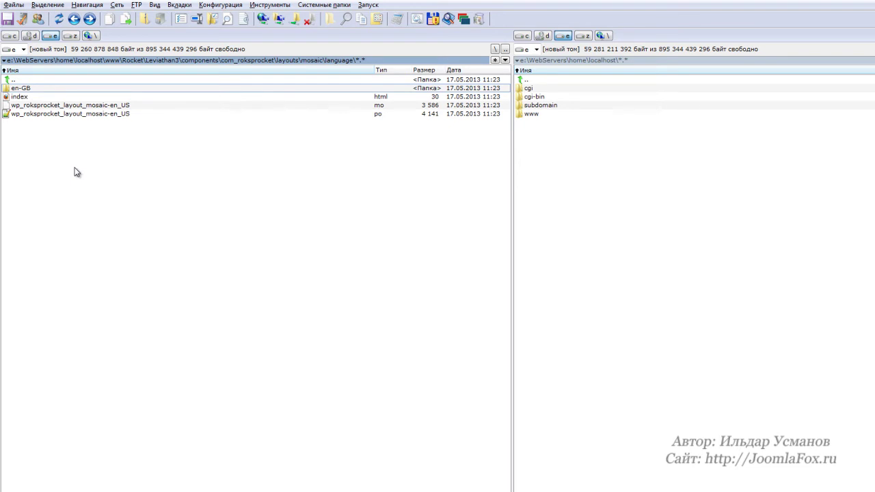
pyautogui.press('F7')
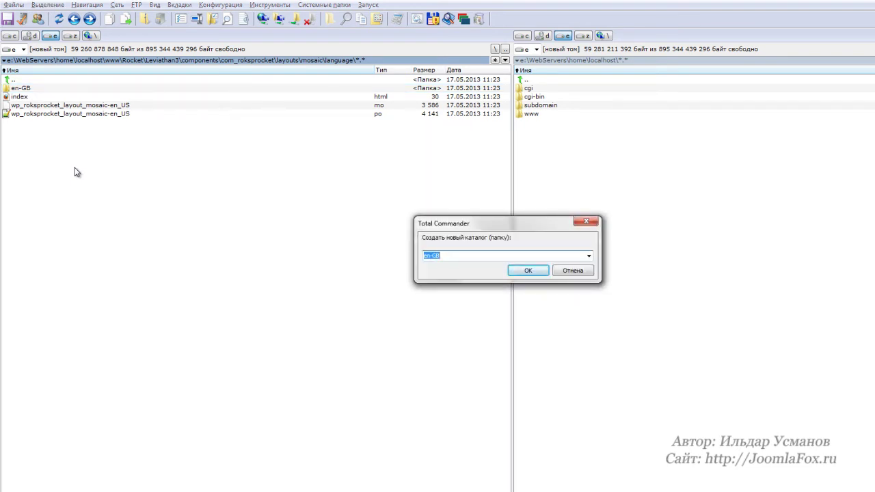
pyautogui.write('ru-RU')
pyautogui.click(524, 269)
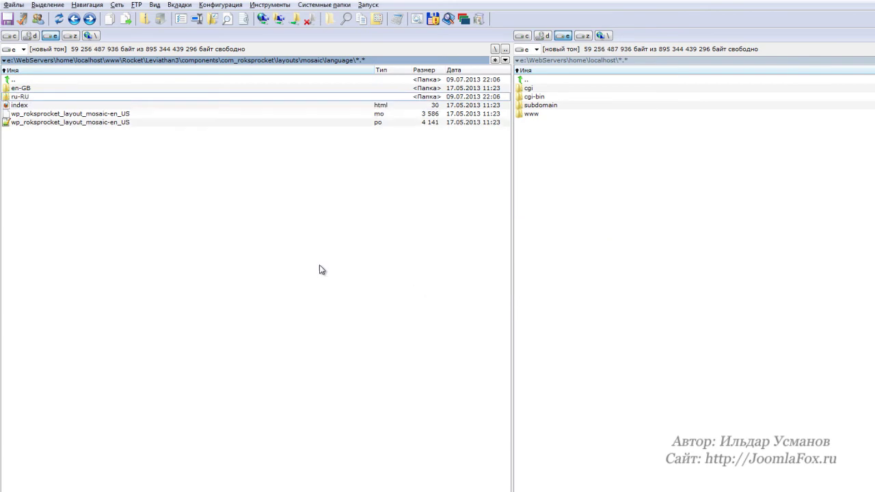
# Copy en-GB.roksprocket_layout_mosaic.ini from the en-GB folder into the ru-RU folder.
pyautogui.doubleClick(49, 90)
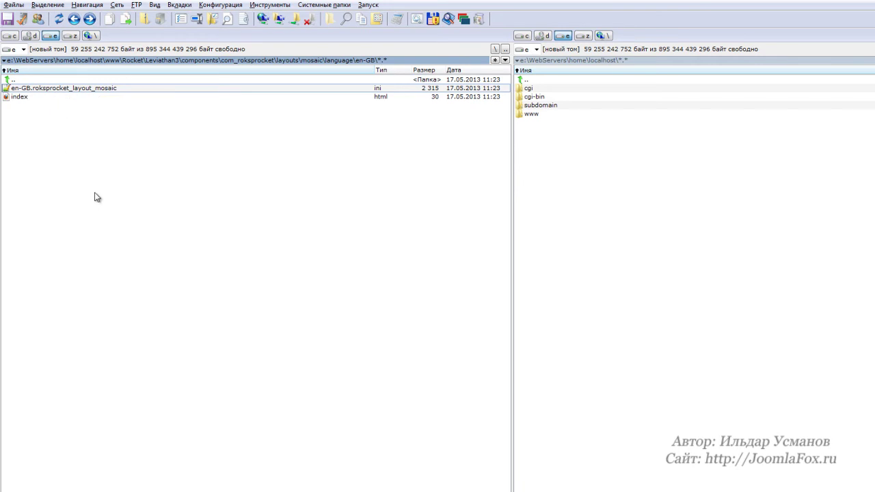
pyautogui.doubleClick(34, 80)
pyautogui.doubleClick(36, 96)
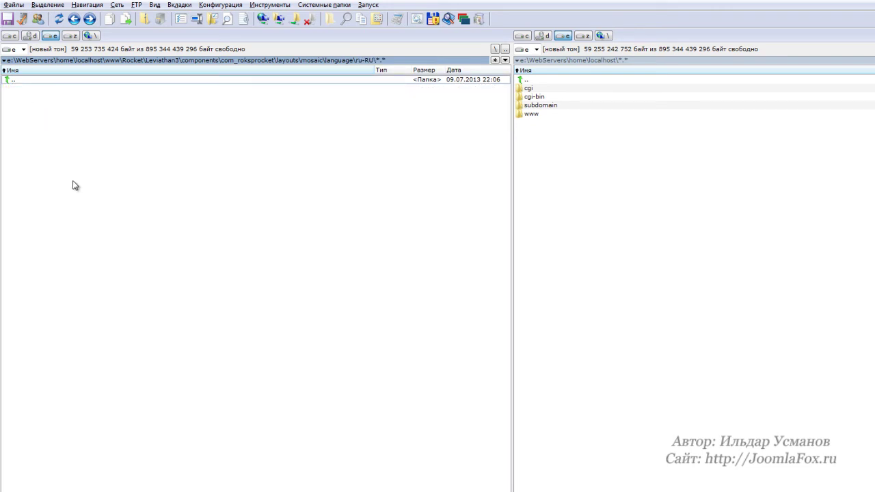
pyautogui.hotkey('ctrl', 'v')
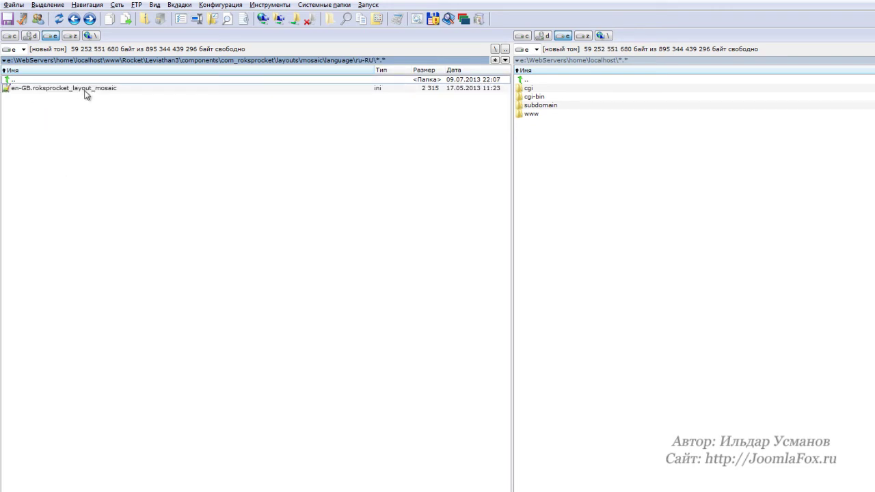
# Rename the copied language file to ru-RU.roksprocket_layout_mosaic.ini.
pyautogui.click(26, 93)
pyautogui.click(27, 91)
pyautogui.click(32, 90)
pyautogui.moveTo(32, 89); pyautogui.dragTo(13, 90)
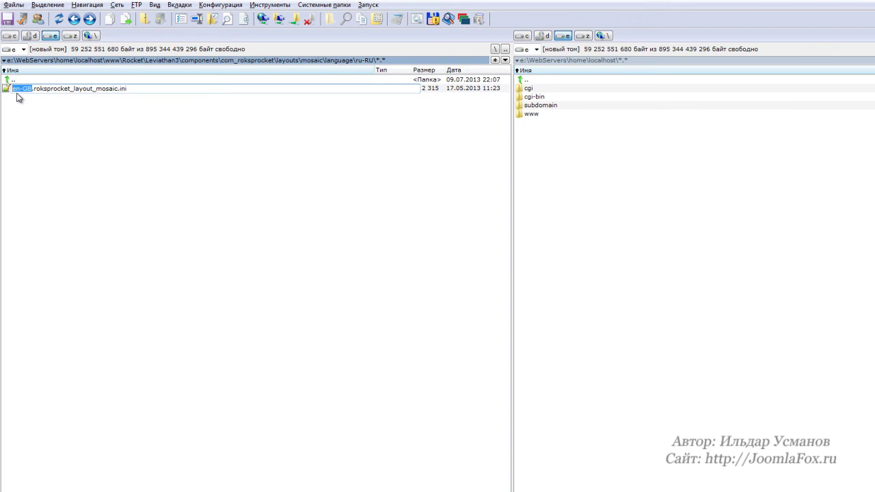
pyautogui.write('ru-R')
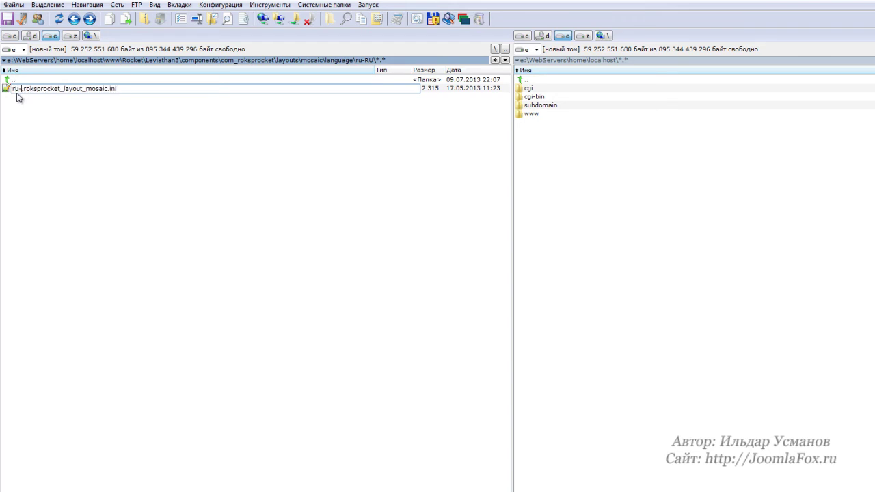
pyautogui.write('U')
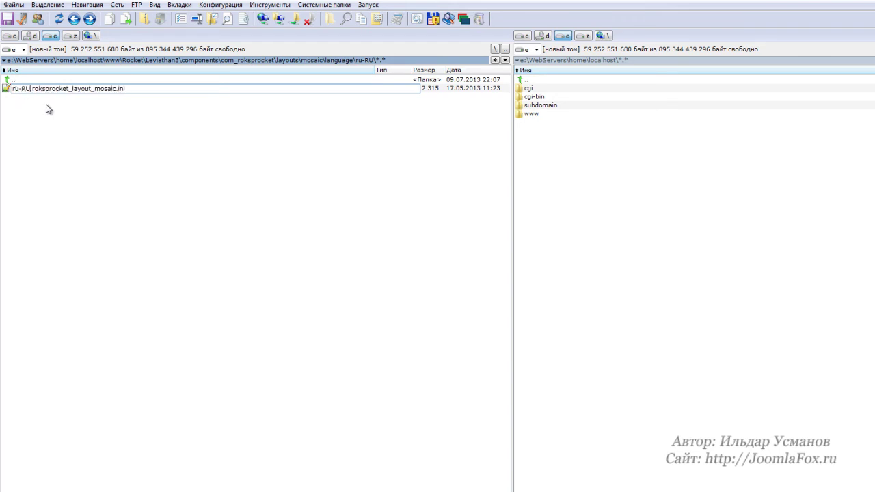
pyautogui.press('Return')
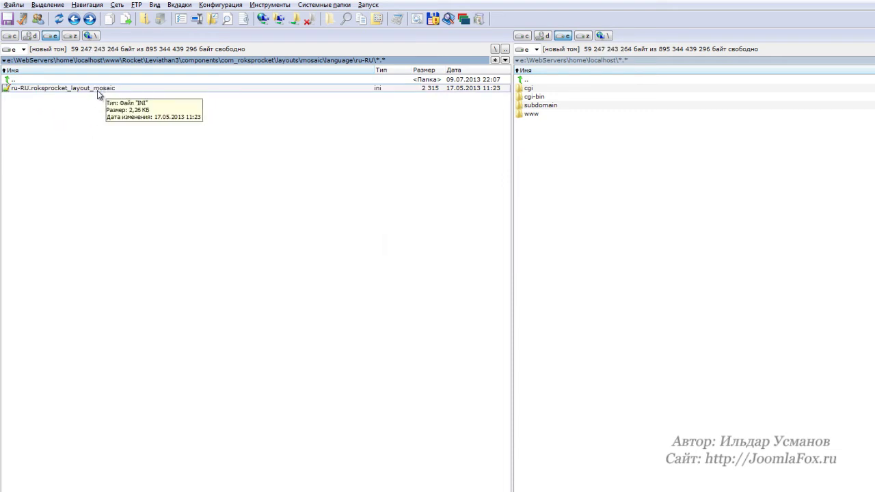
# Open ru-RU.roksprocket_layout_mosaic.ini for editing and change the ROKSPROCKET_MOSAIC_ORDERING_DEFAULT text to "По умолчанию".
pyautogui.doubleClick(97, 95)
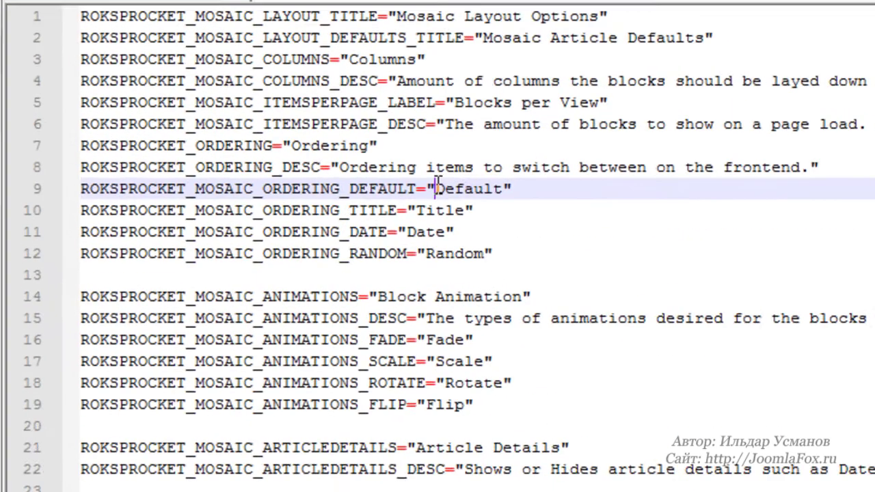
pyautogui.moveTo(191, 127); pyautogui.dragTo(216, 128)
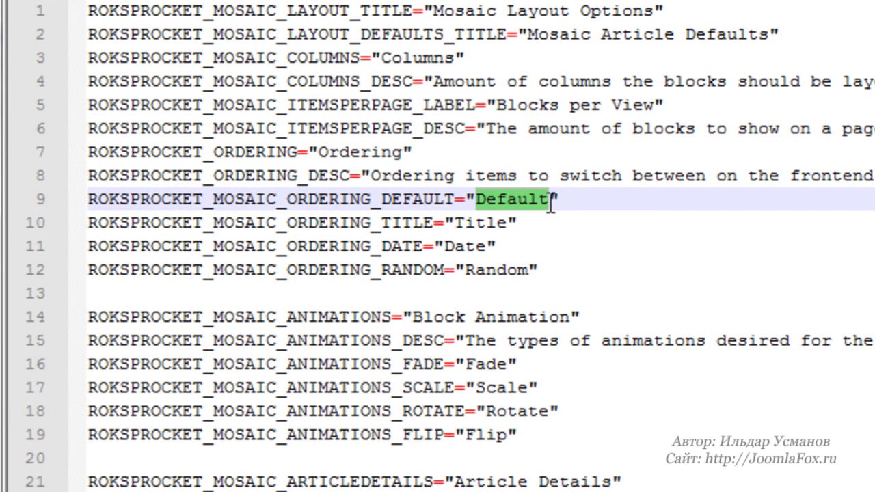
pyautogui.write('П')
pyautogui.press('BackSpace')
pyautogui.write('По умолчаник')
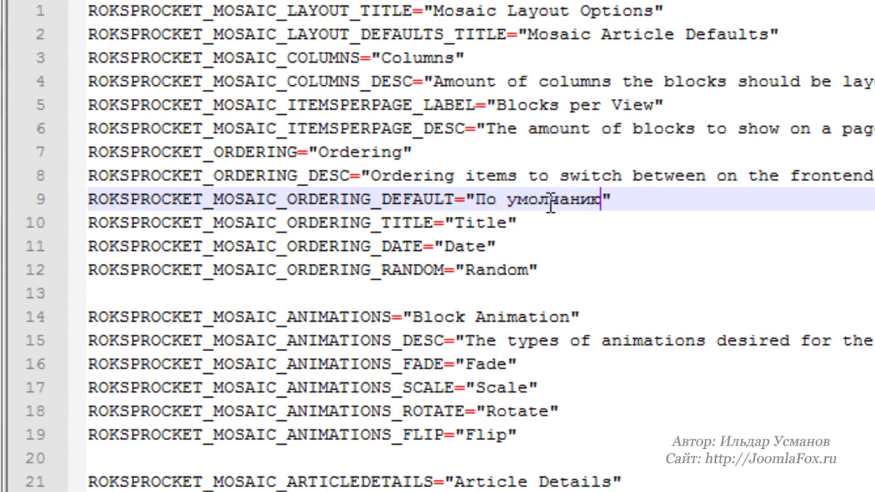
# Translate the mosaic ordering labels: set ORDERING_TITLE to "Заголовок" and ORDERING_DATE to "Дата".
pyautogui.doubleClick(460, 220)
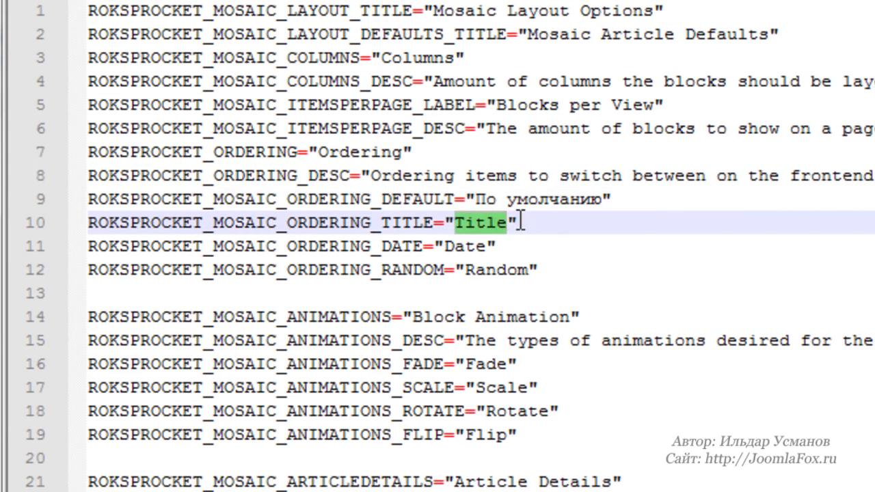
pyautogui.write('Заголовок')
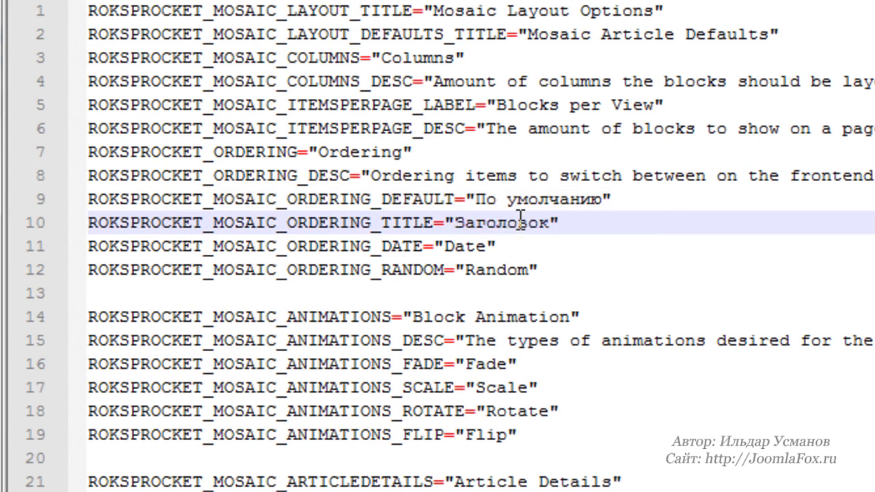
pyautogui.doubleClick(460, 246)
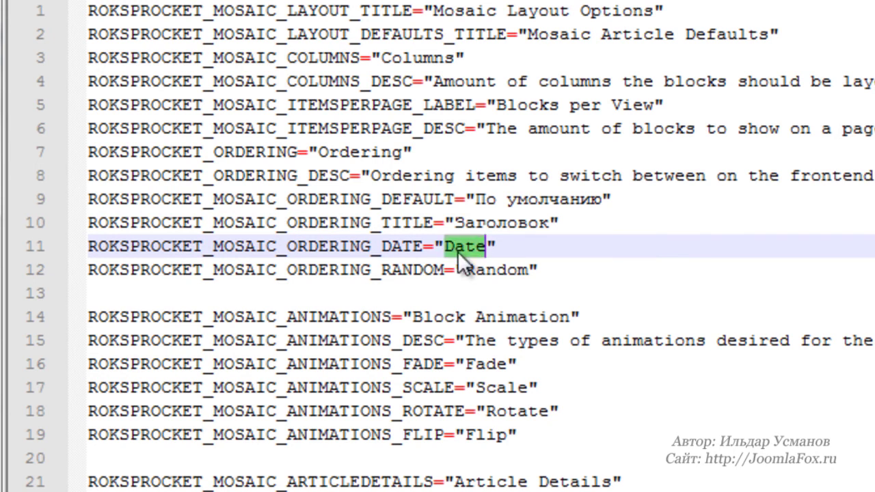
pyautogui.write('Дата')
# Replace the ROKSPROCKET_MOSAIC_ORDERING_RANDOM text with "Случайный".
pyautogui.click(467, 272)
pyautogui.doubleClick(469, 272)
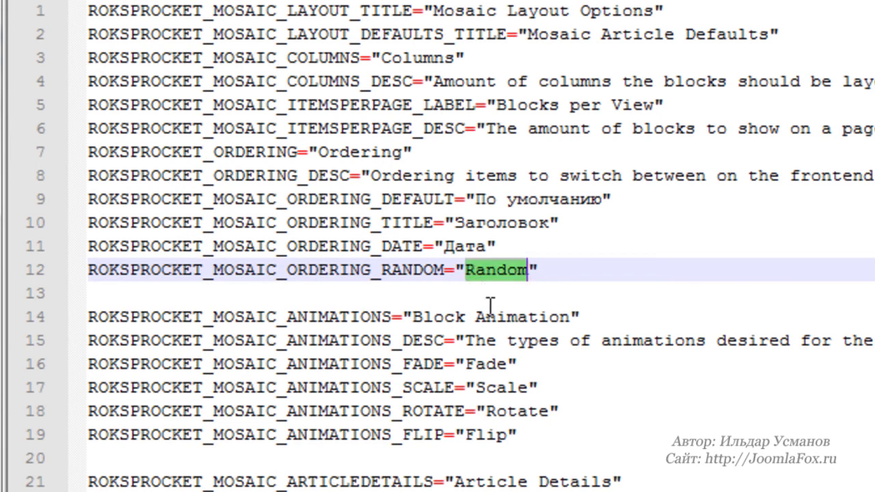
pyautogui.write('Случа')
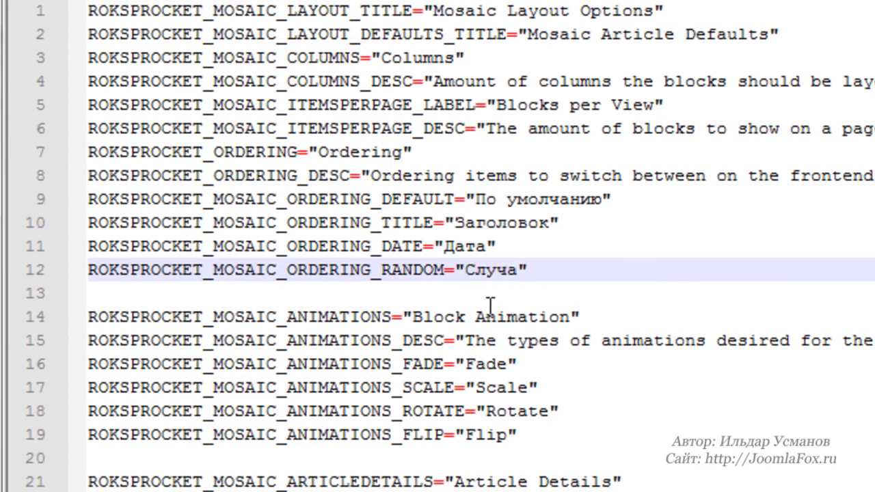
pyautogui.write('йный')
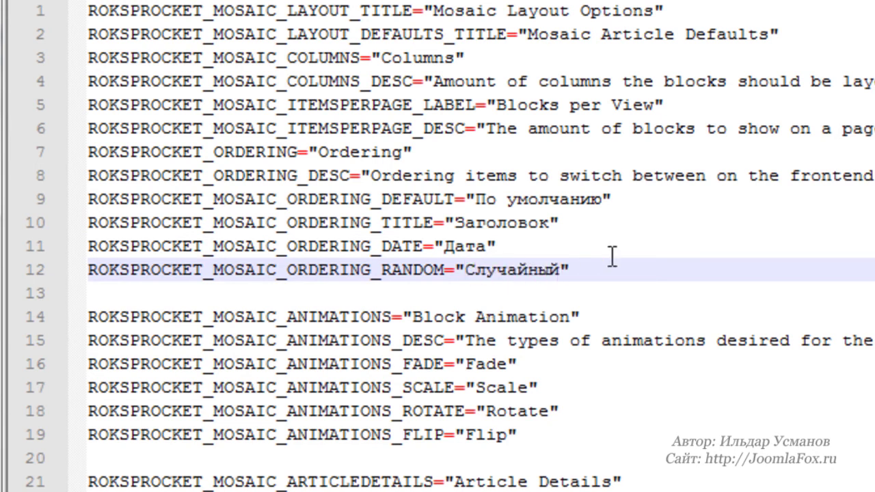
pyautogui.click(641, 255)
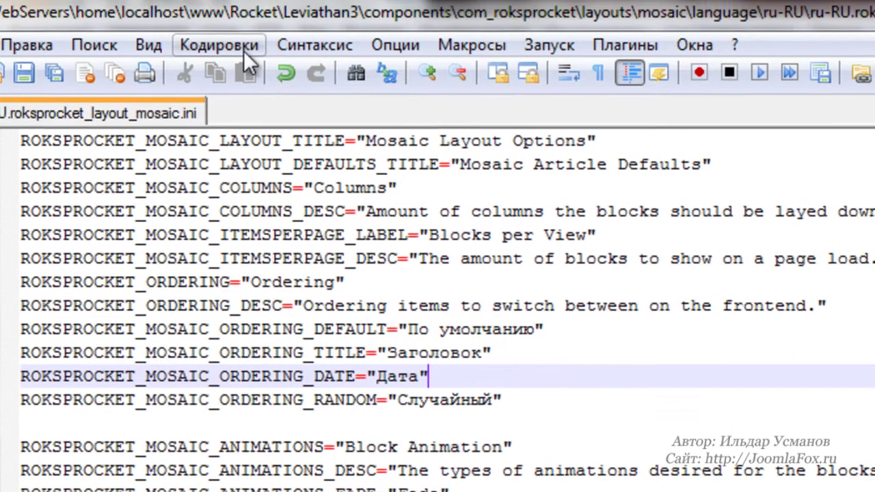
# Convert the Russian language file's encoding to UTF-8 without BOM.
pyautogui.click(236, 54)
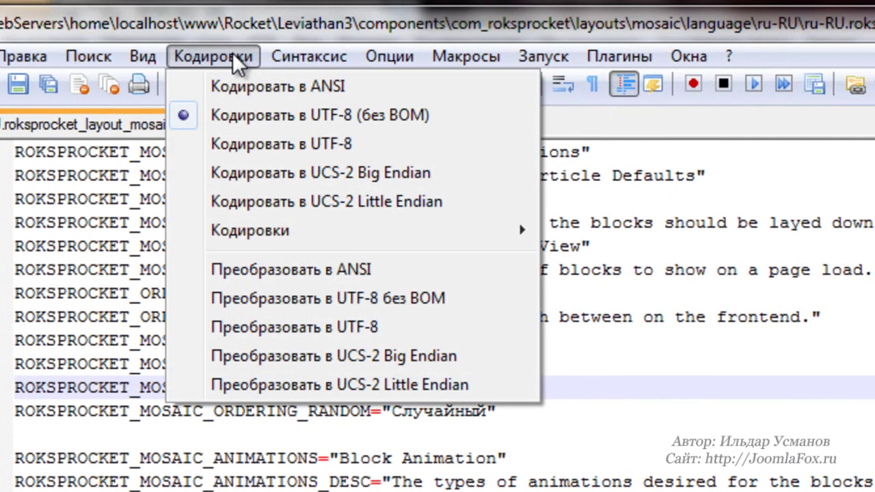
pyautogui.click(370, 301)
pyautogui.click(463, 342)
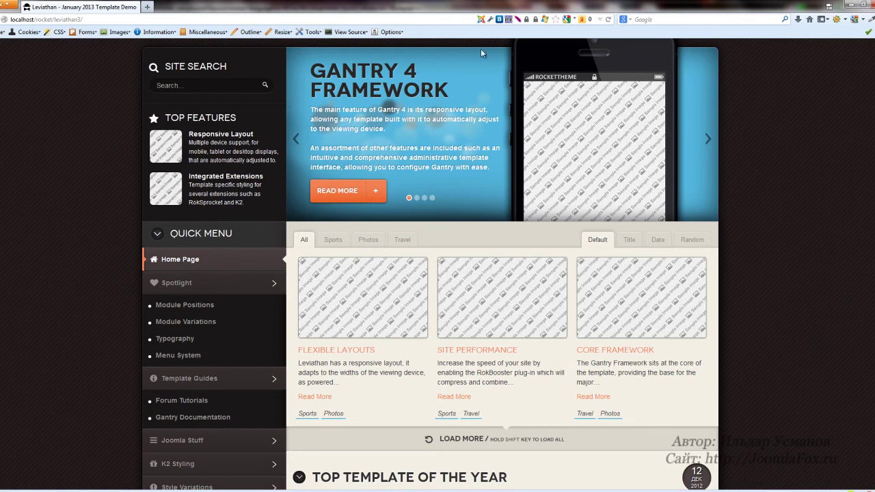
# Reload the Leviathan home page in Firefox and check the labels of the mosaic's sorting tabs.
pyautogui.click(608, 20)
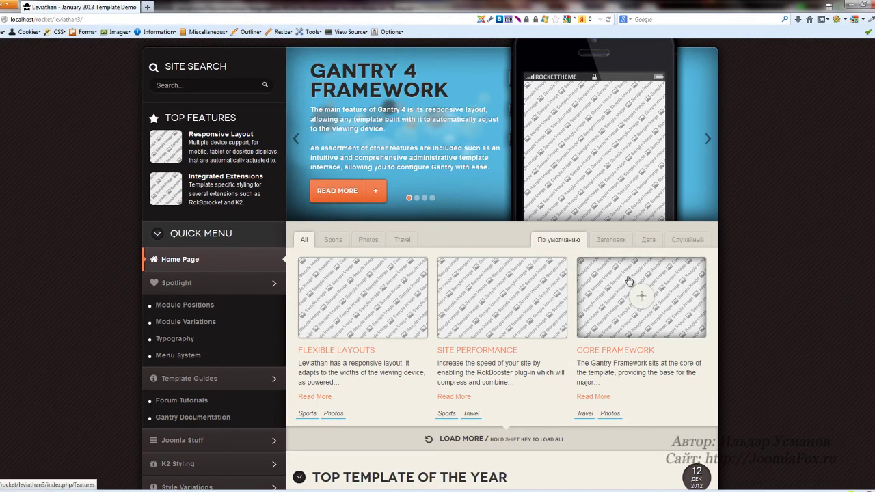
pyautogui.click(612, 241)
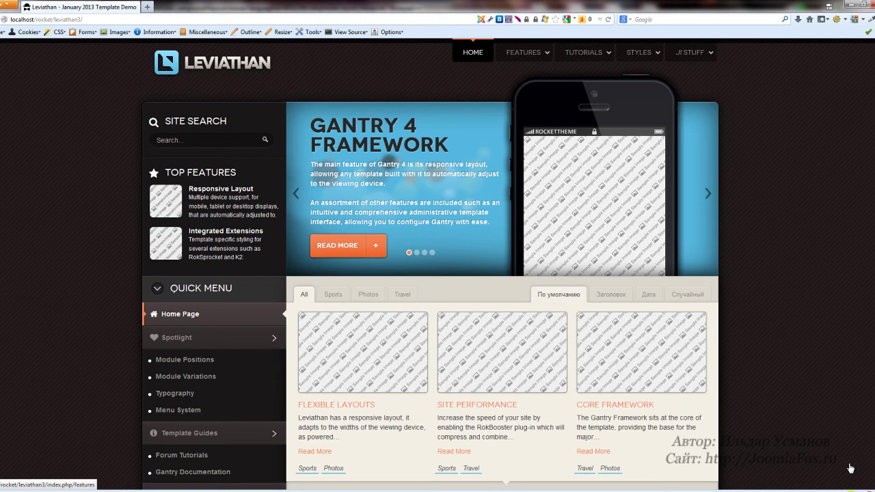
# Go to localhost/rocket/leviathan3/administrator and open the language manager listing the installed site language packs.
pyautogui.click(140, 18)
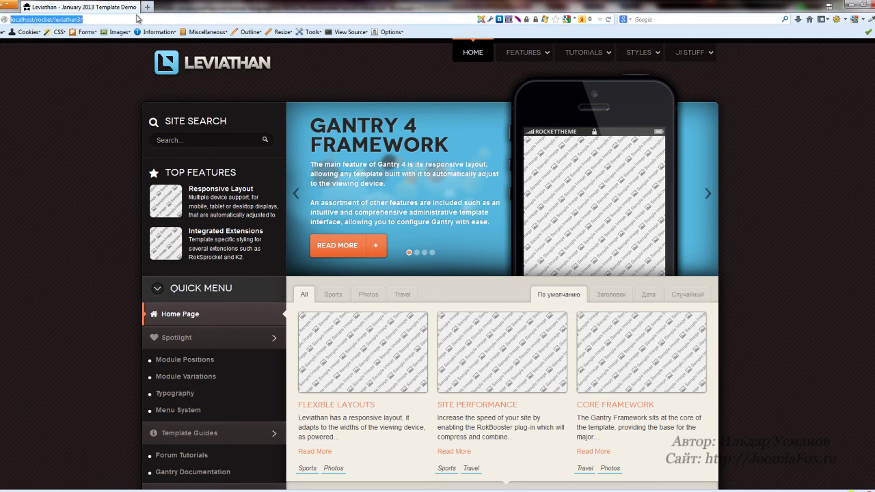
pyautogui.write('administrator')
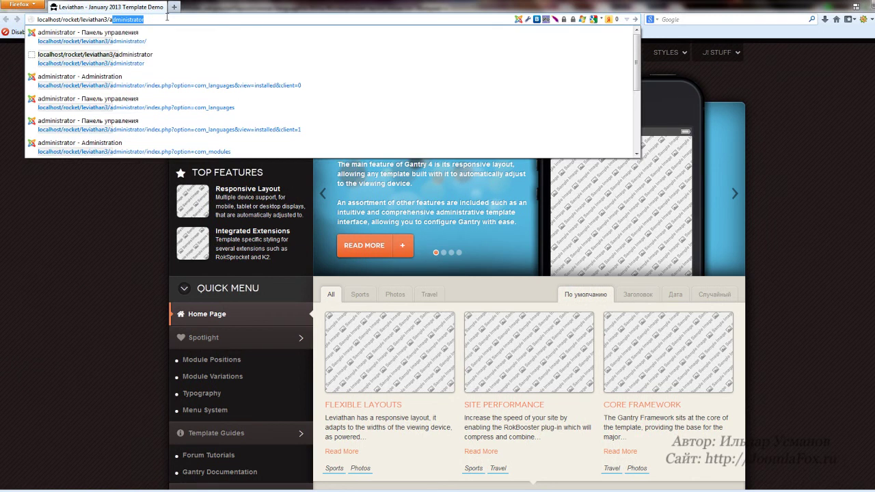
pyautogui.press('Return')
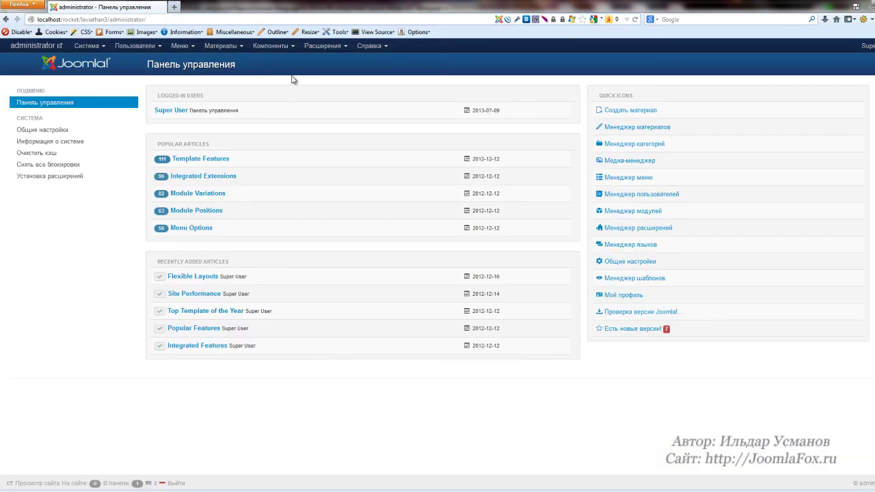
pyautogui.click(323, 49)
pyautogui.click(339, 120)
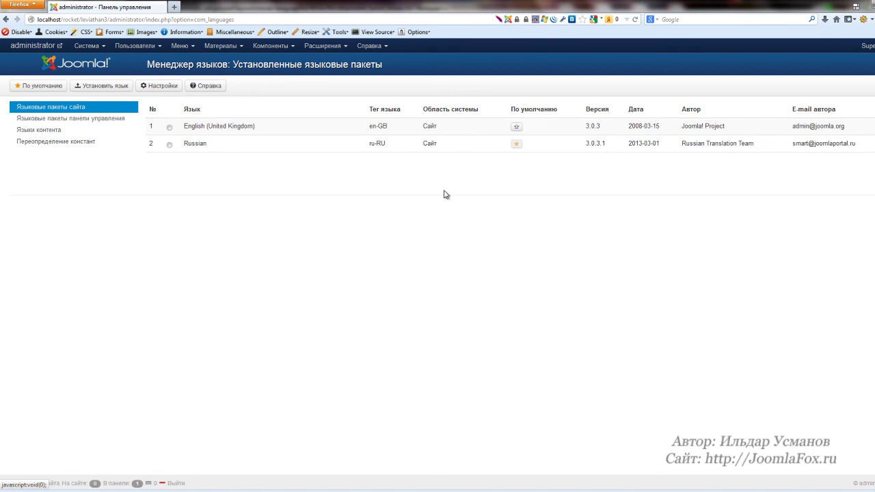
# Switch to Total Commander to look into the mosaic layout's en-GB language folder, and return to the language manager in Firefox.
pyautogui.click(97, 486)
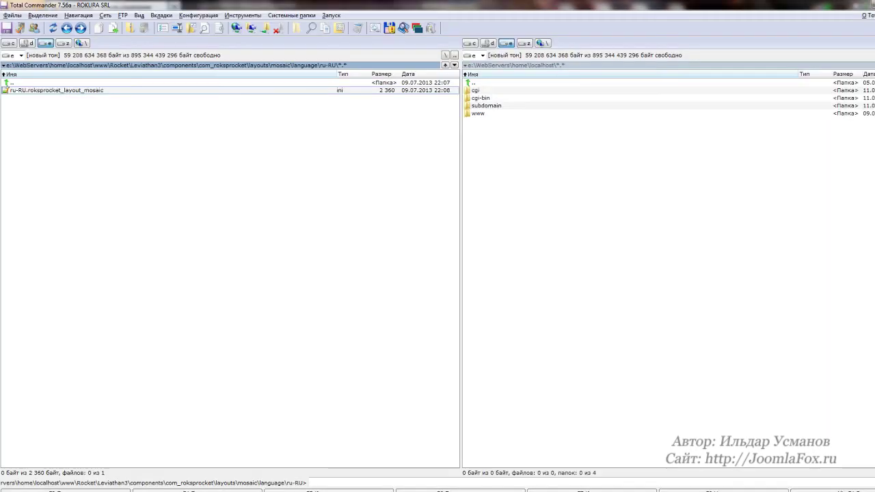
pyautogui.doubleClick(46, 84)
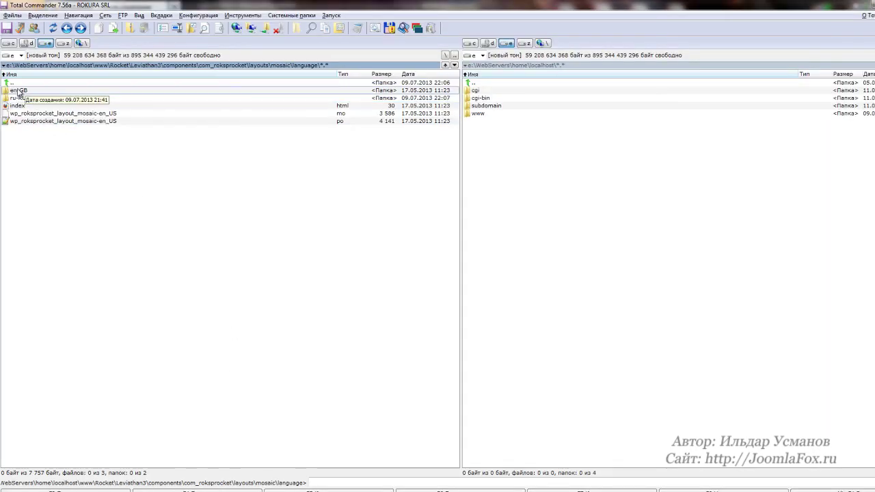
pyautogui.doubleClick(18, 92)
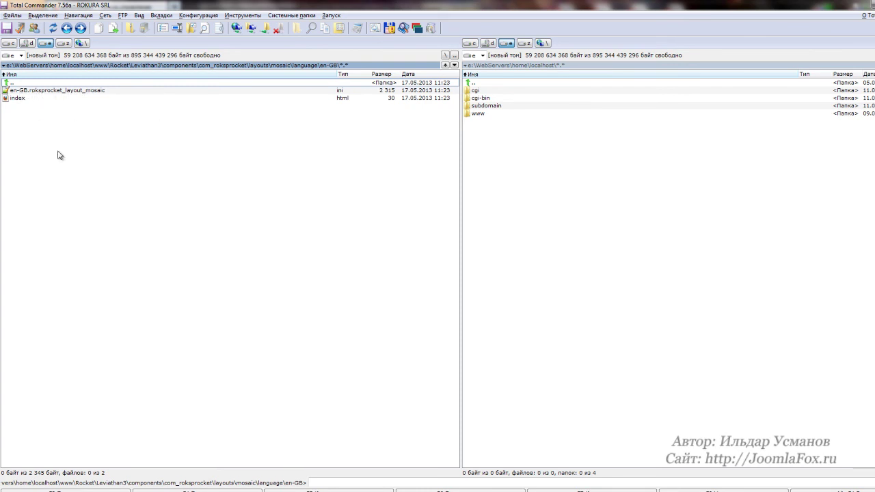
pyautogui.click(68, 490)
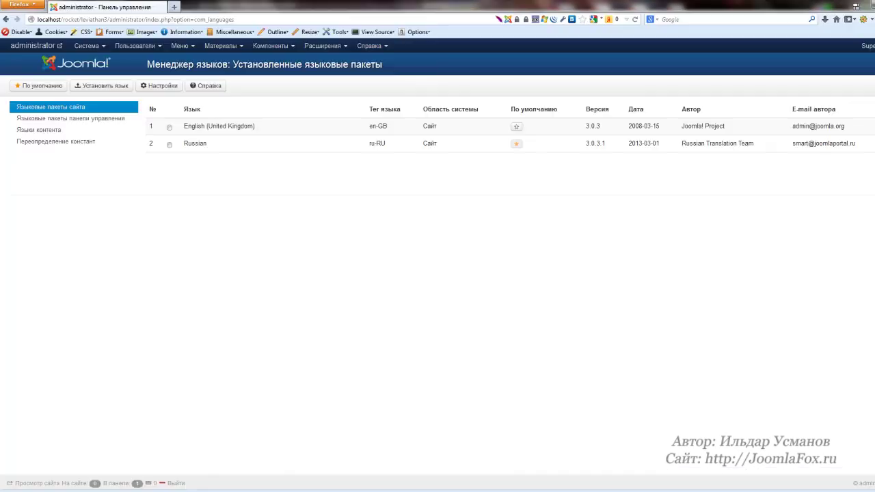
# Make English (United Kingdom) the default site language and open the site to check the mosaic's sorting tabs.
pyautogui.click(516, 128)
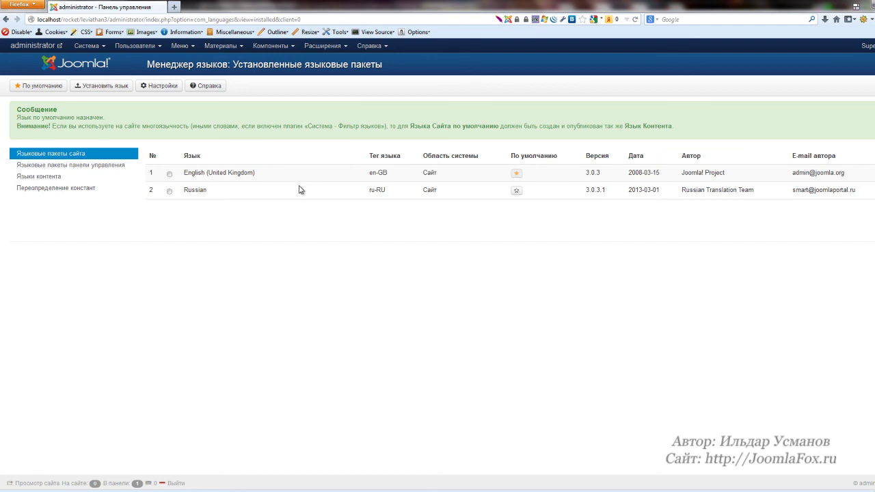
pyautogui.click(39, 47)
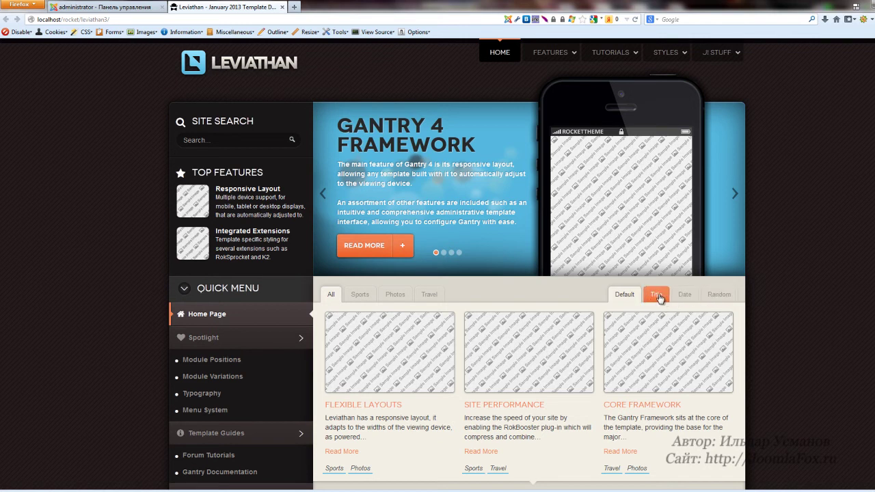
# Make Russian the default site language again and reload the Leviathan home page.
pyautogui.click(103, 8)
pyautogui.click(516, 191)
pyautogui.click(208, 8)
pyautogui.click(636, 20)
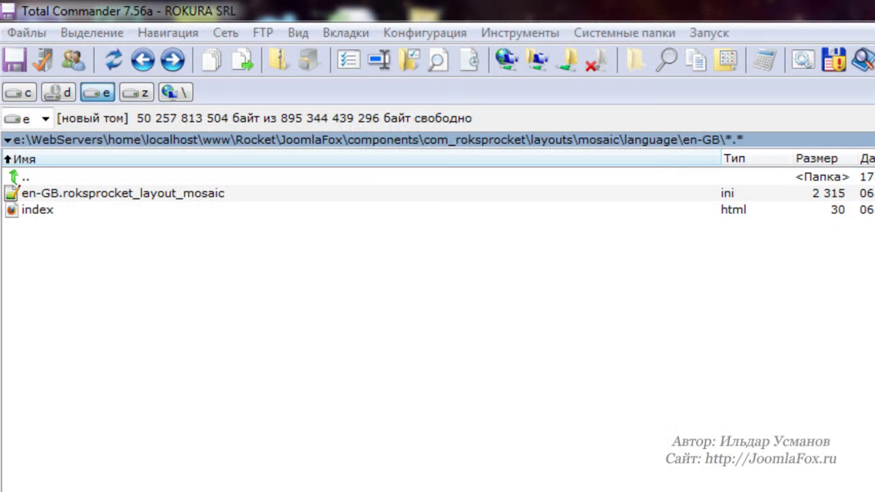
# Switch to Total Commander and examine the en-GB and ru-RU language folders of the mosaic layout in the JoomlaFox site.
pyautogui.click(52, 211)
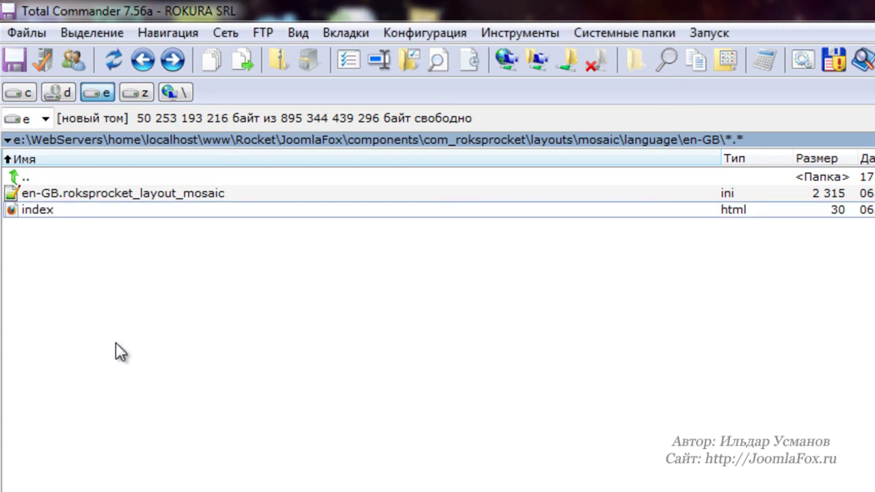
pyautogui.doubleClick(52, 181)
pyautogui.doubleClick(56, 211)
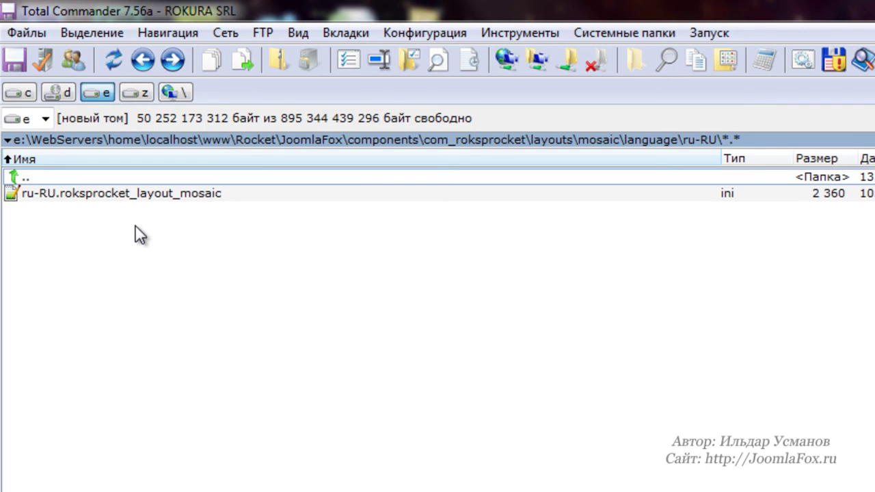
pyautogui.press('BackSpace')
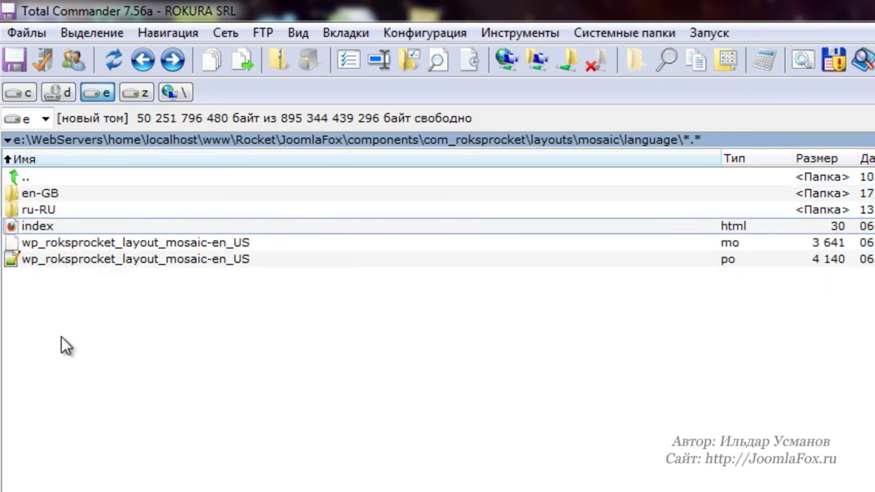
pyautogui.doubleClick(35, 211)
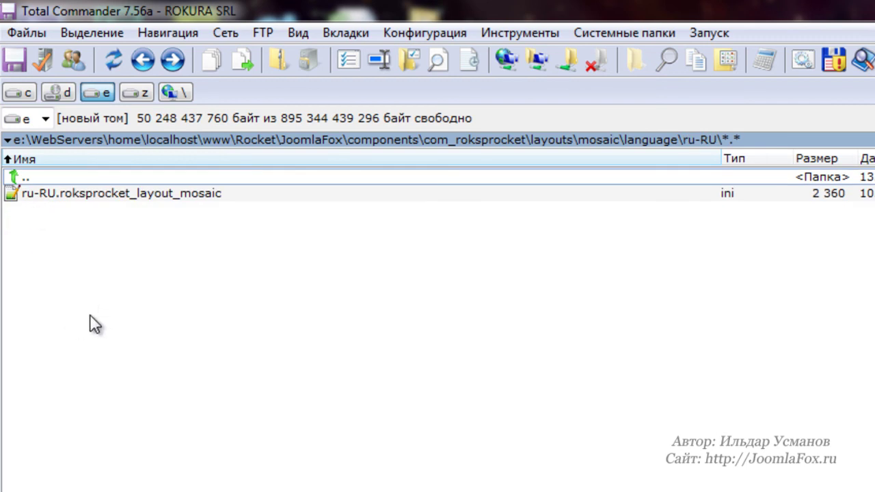